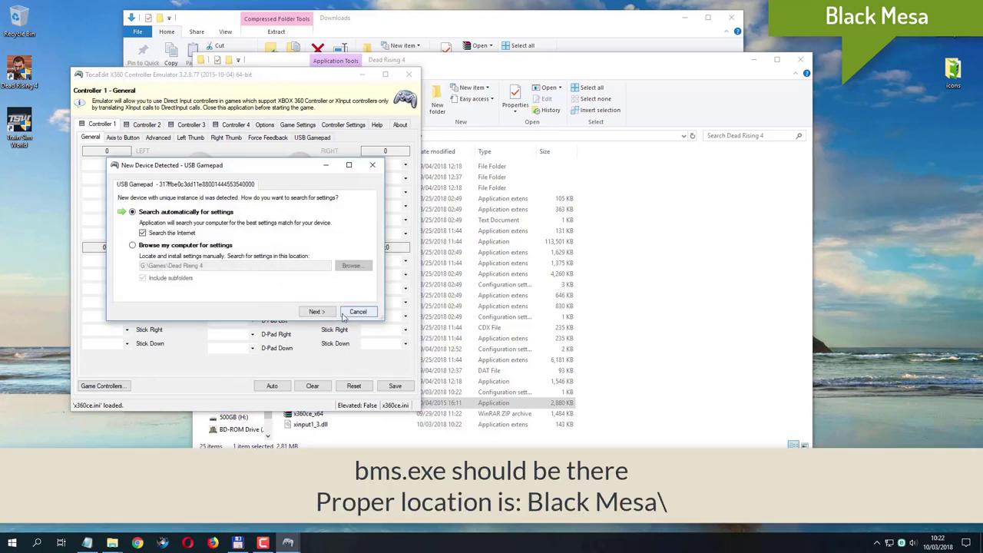
- Search automatically for the USB Gamepad's settings, permanently allowing the emulator's network access, and load the Internet Default Settings
left_click(316, 312)
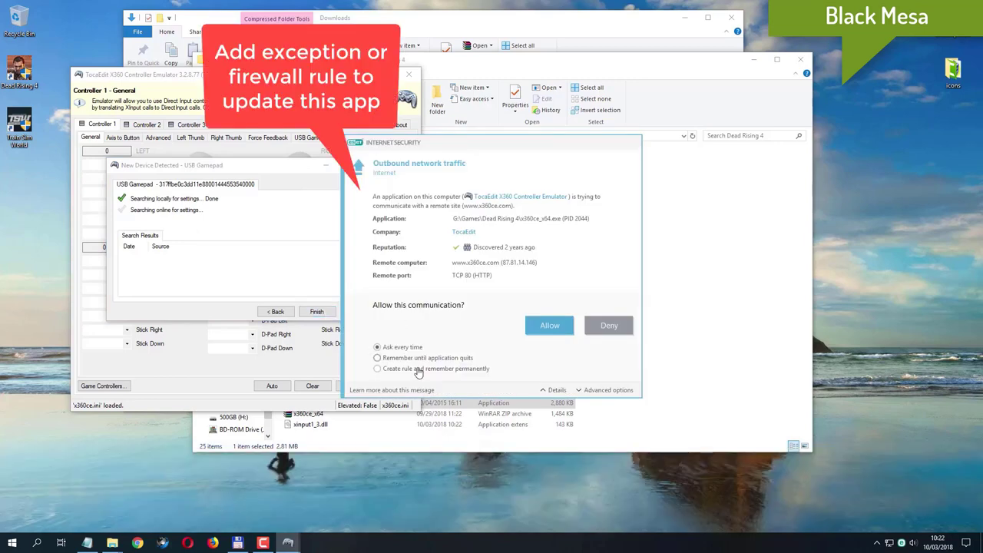
left_click(418, 371)
left_click(548, 327)
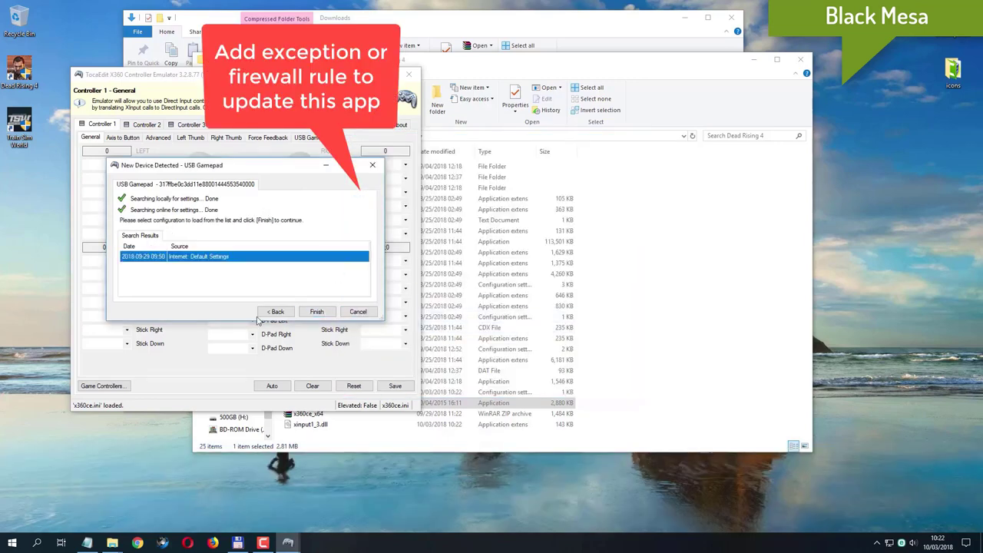
left_click(317, 311)
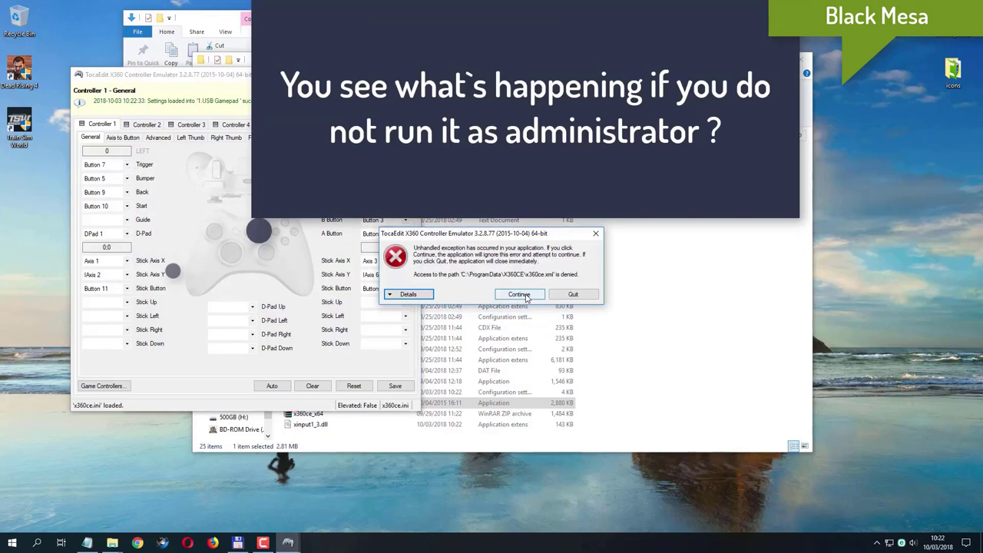
left_click(527, 298)
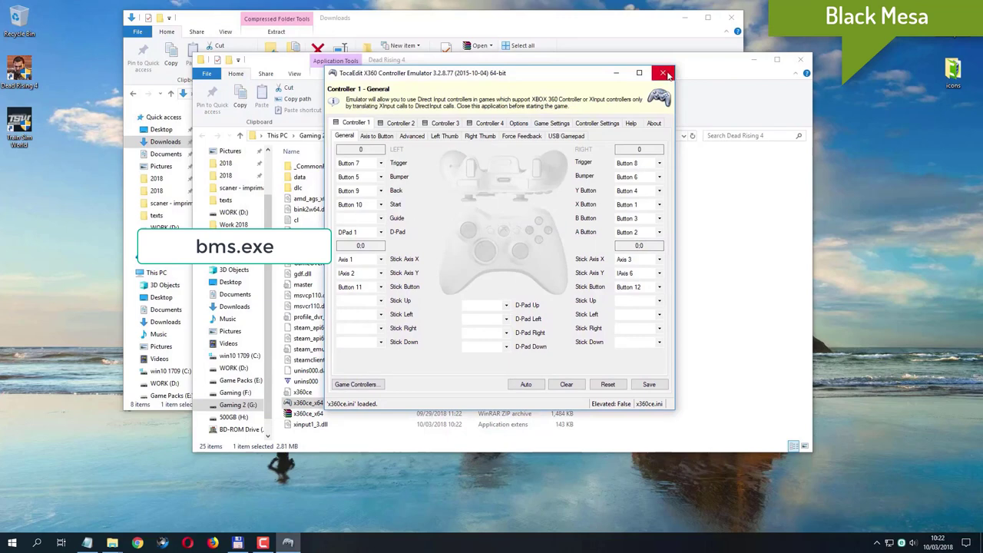
- Close the controller emulator and relaunch x360ce_x64 from the Dead Rising 4 folder as administrator
left_click(671, 73)
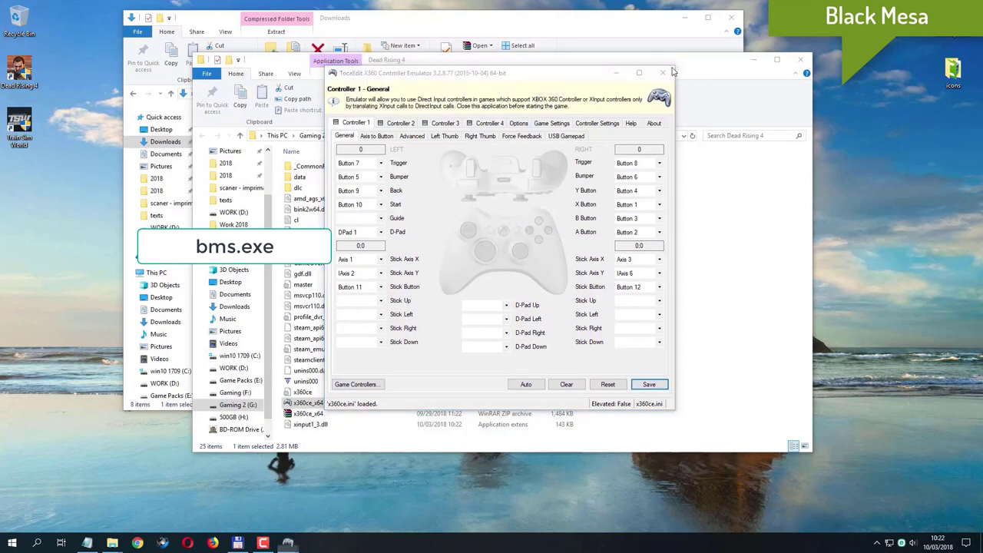
left_click(522, 298)
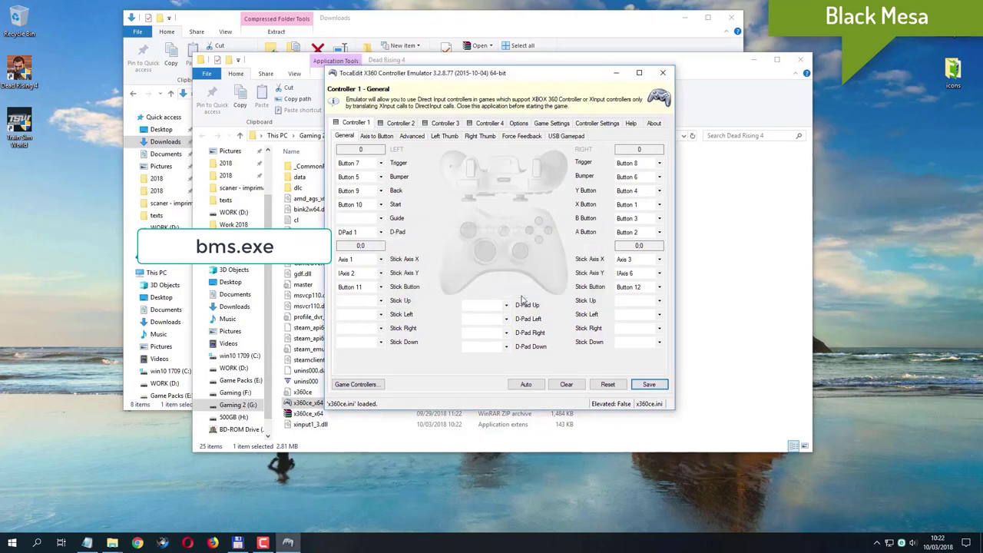
left_click(663, 73)
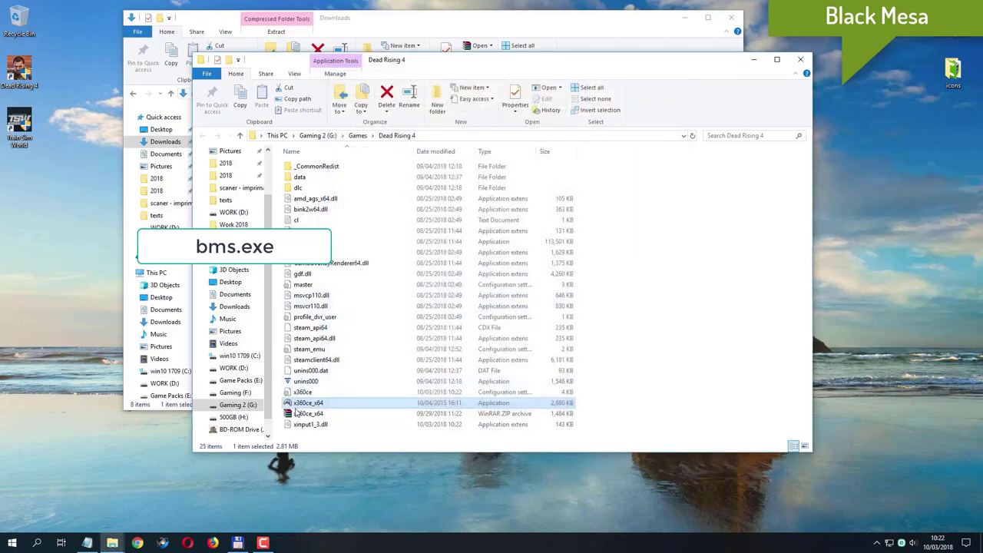
right_click(321, 405)
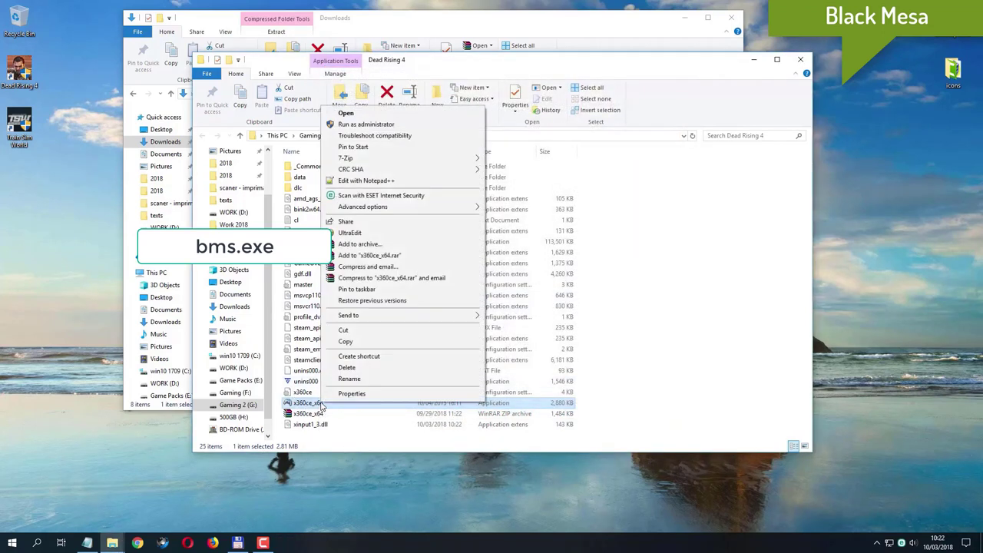
left_click(392, 126)
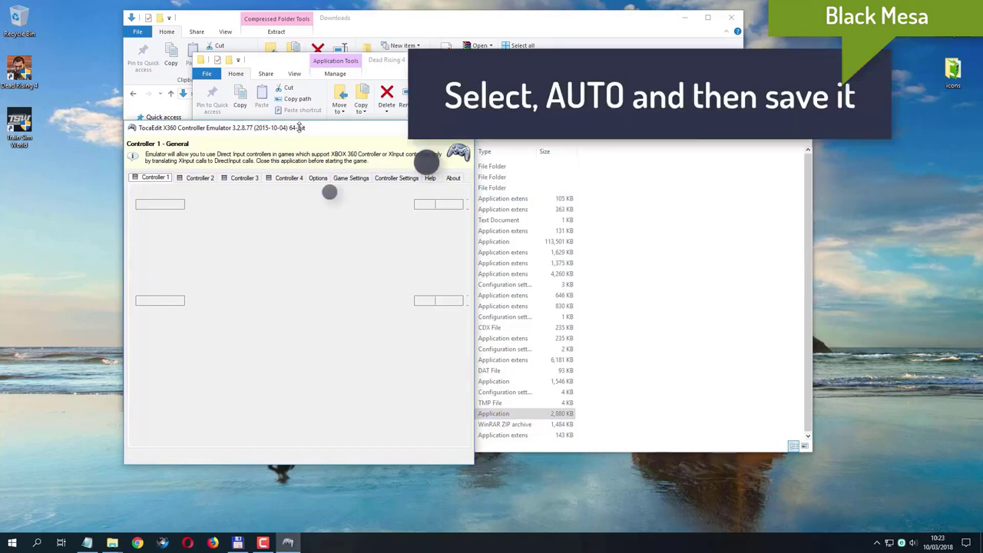
- Map Controller 1 automatically, save its settings and close the emulator
left_click_drag(299, 134, 437, 120)
left_click(464, 425)
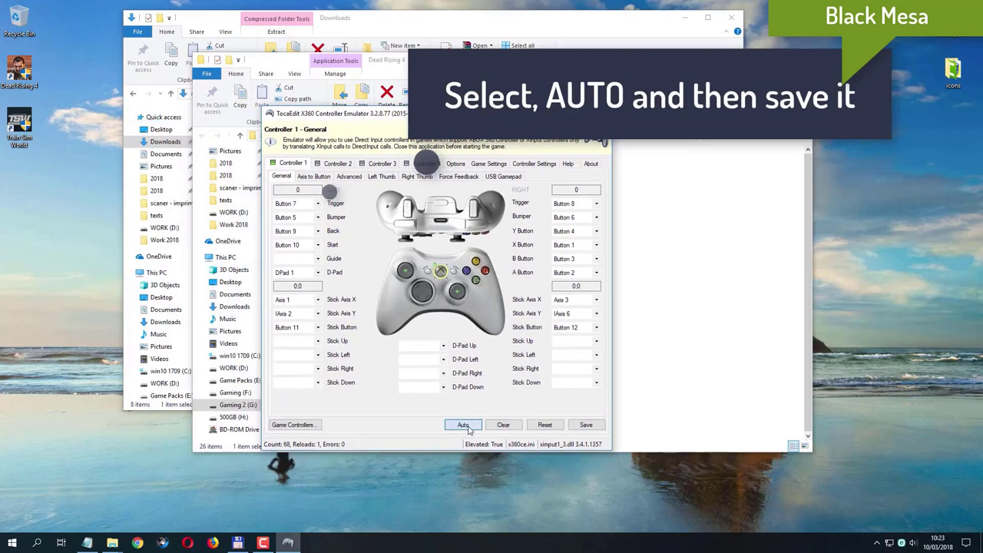
left_click(455, 302)
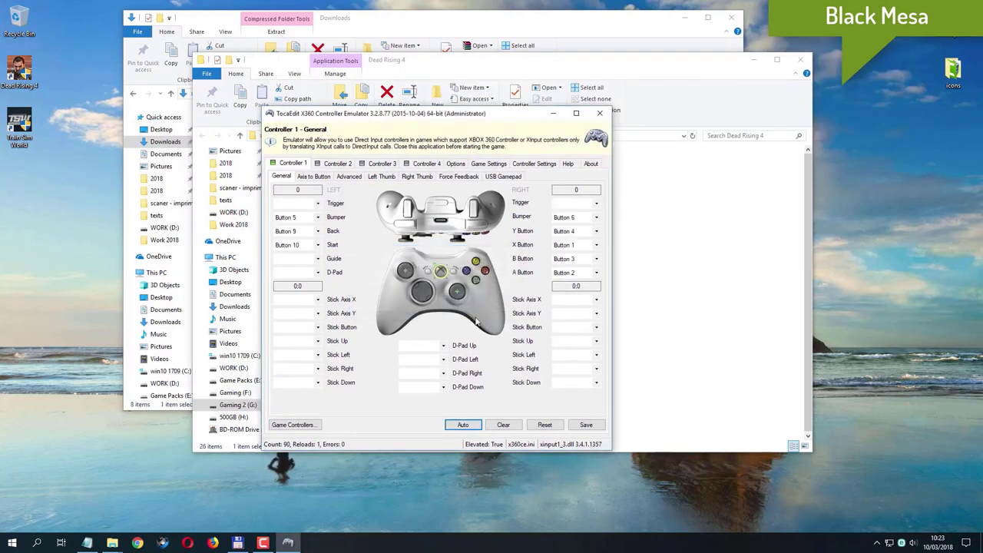
left_click(590, 426)
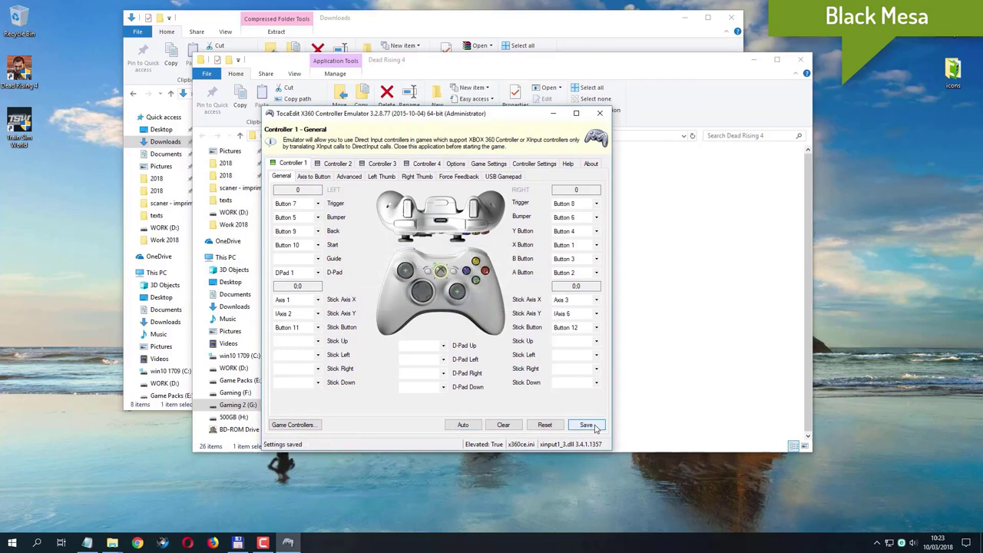
left_click(595, 427)
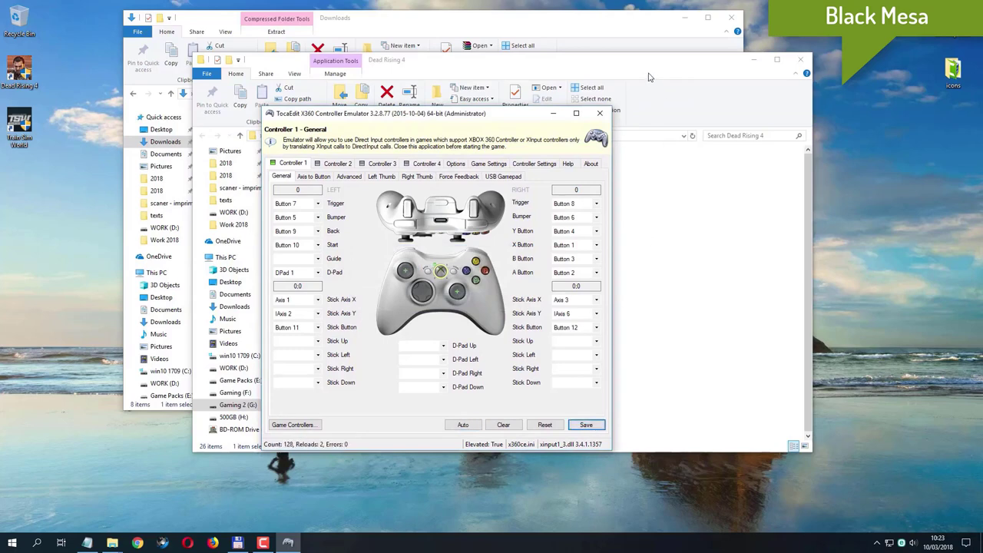
left_click(600, 114)
- Run x360ce_x64 as administrator and enable the DI hook mask in the game settings of x360ce_x64.exe
left_click(364, 243)
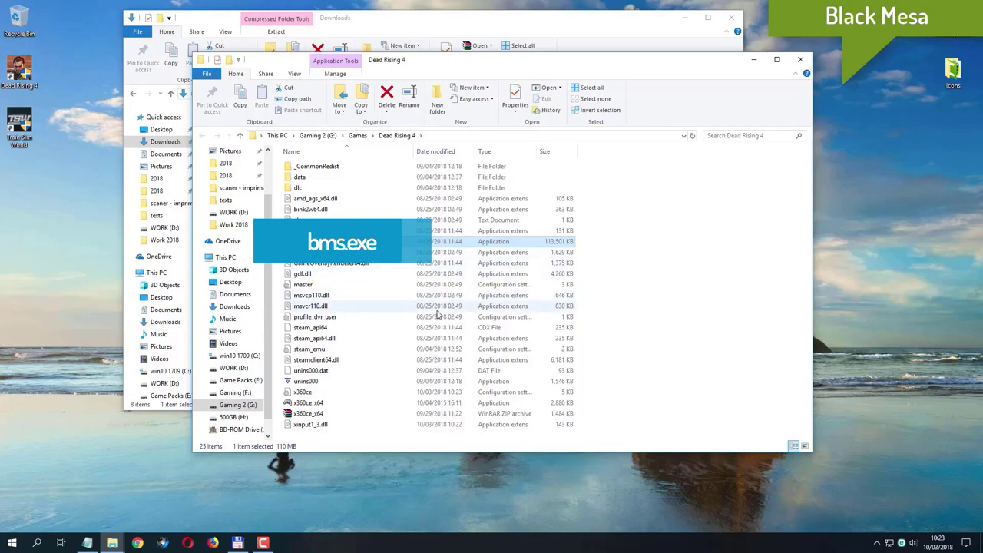
left_click(355, 406)
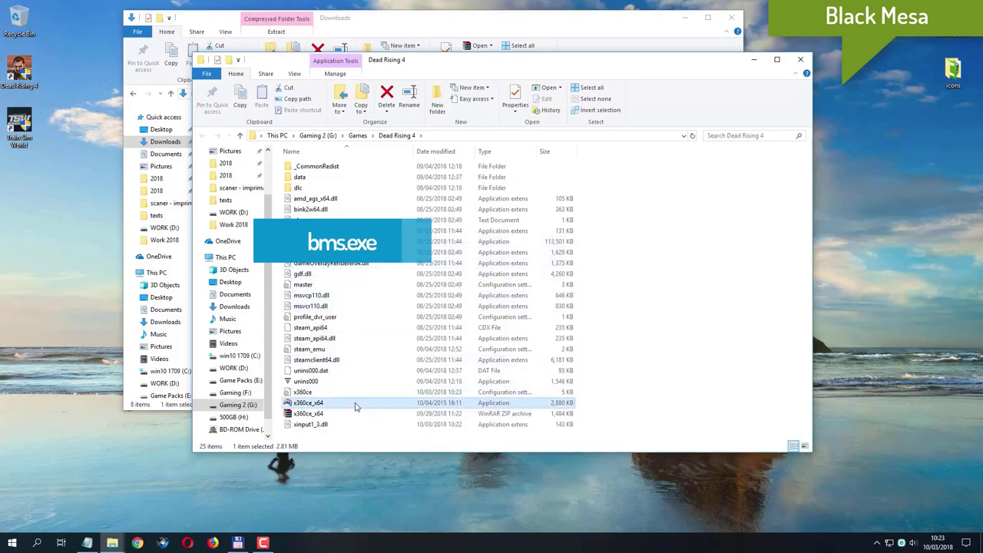
right_click(356, 405)
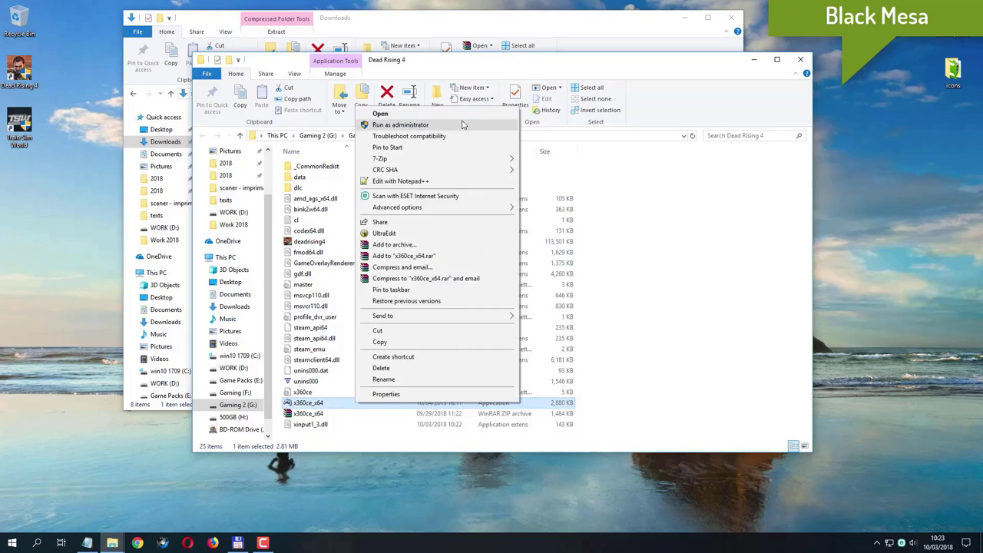
left_click(463, 125)
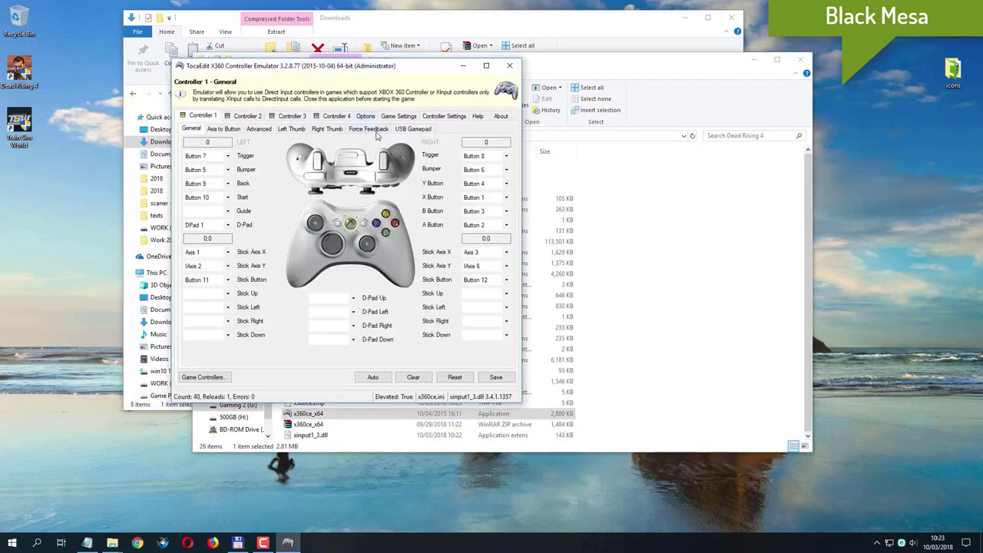
left_click(408, 118)
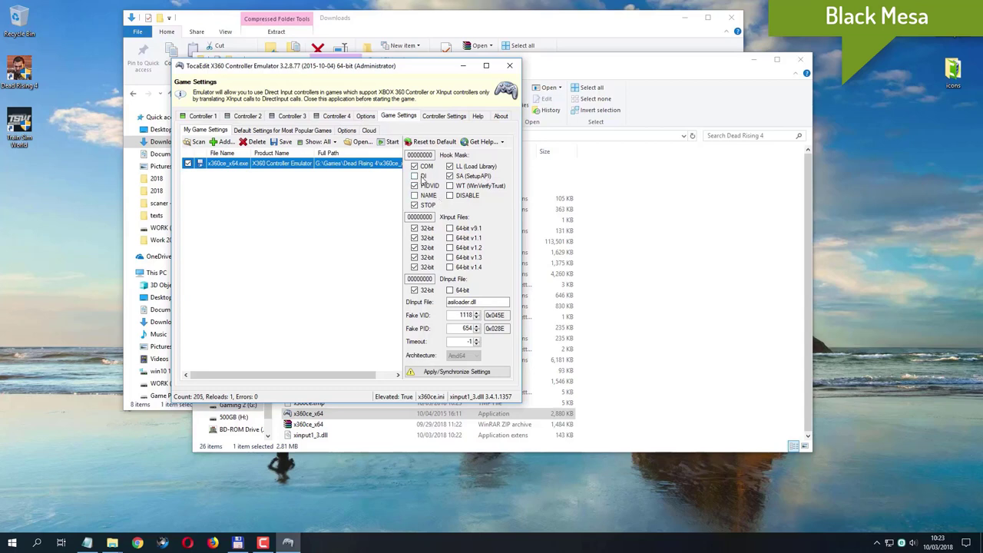
left_click(422, 178)
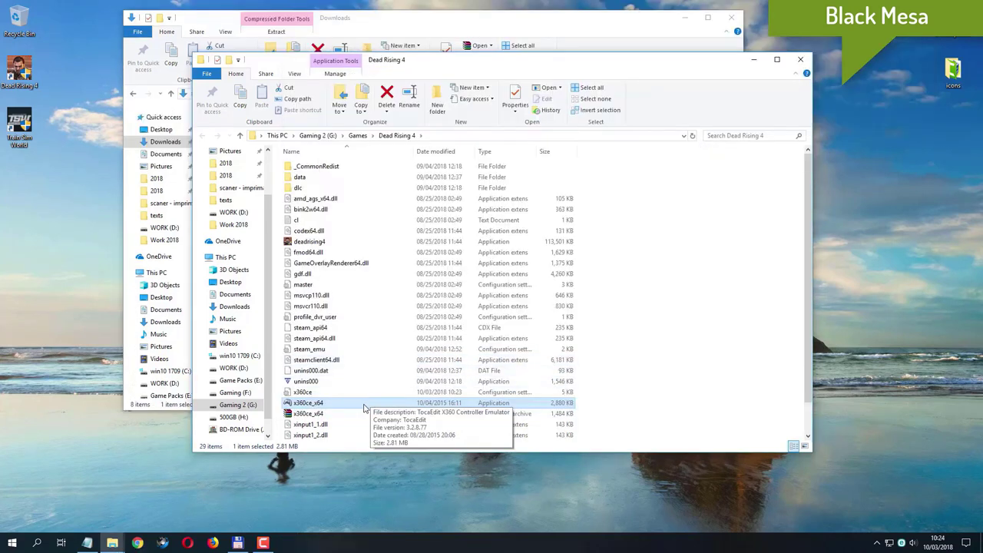
- Start x360ce_x64 again as administrator and show its game settings
right_click(364, 408)
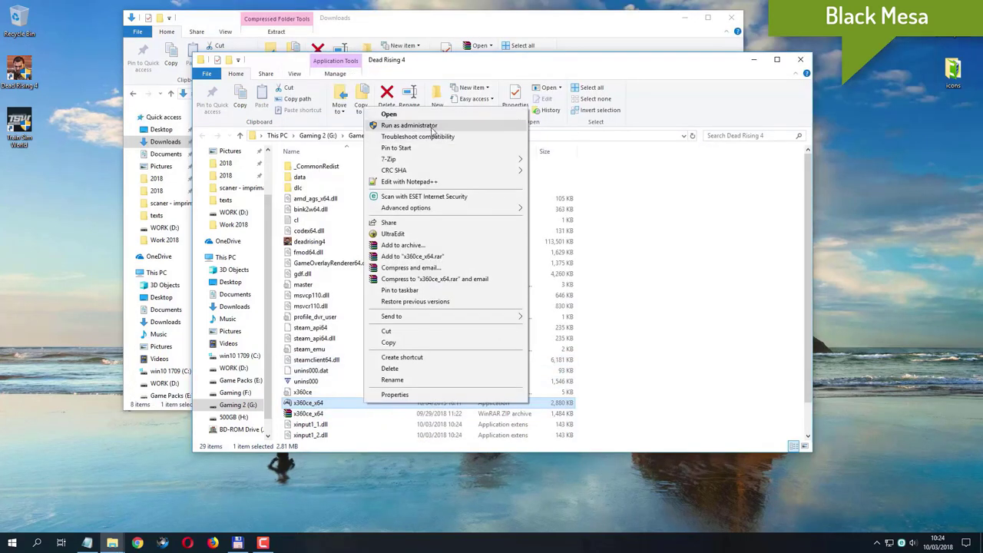
left_click(432, 127)
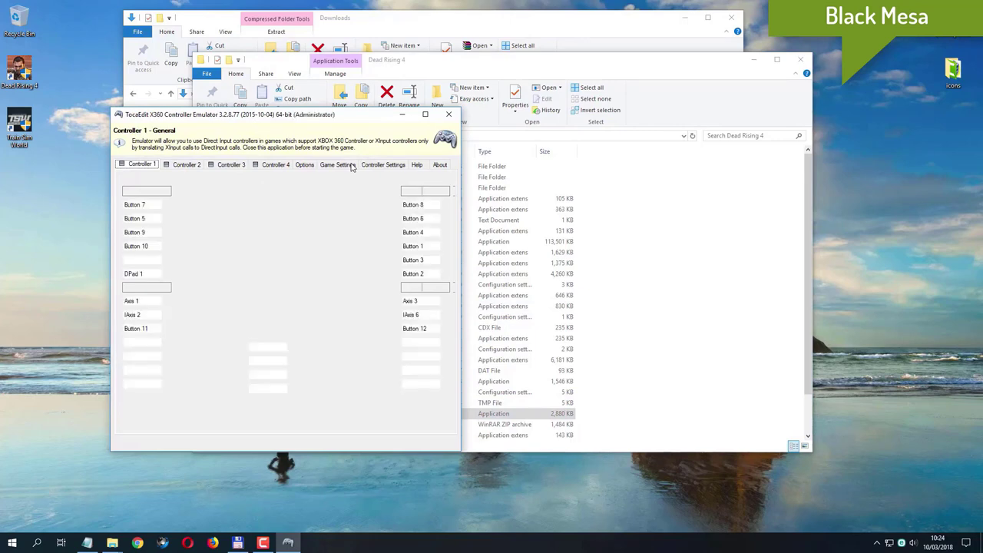
left_click(338, 164)
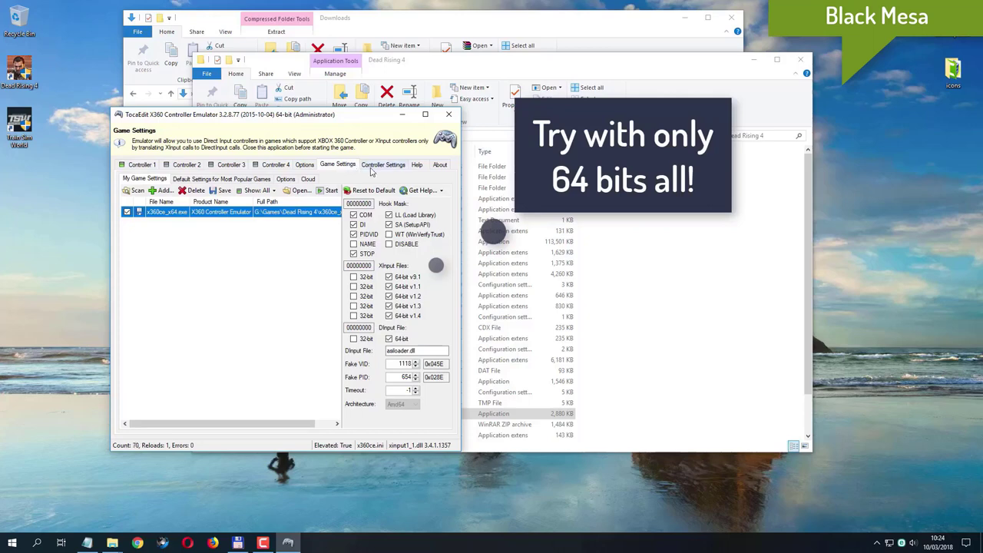
- Disable the STOP, PIDVID, DI, COM, LL and SA hook masks for x360ce_x64.exe and save the game settings
left_click(366, 254)
left_click(367, 234)
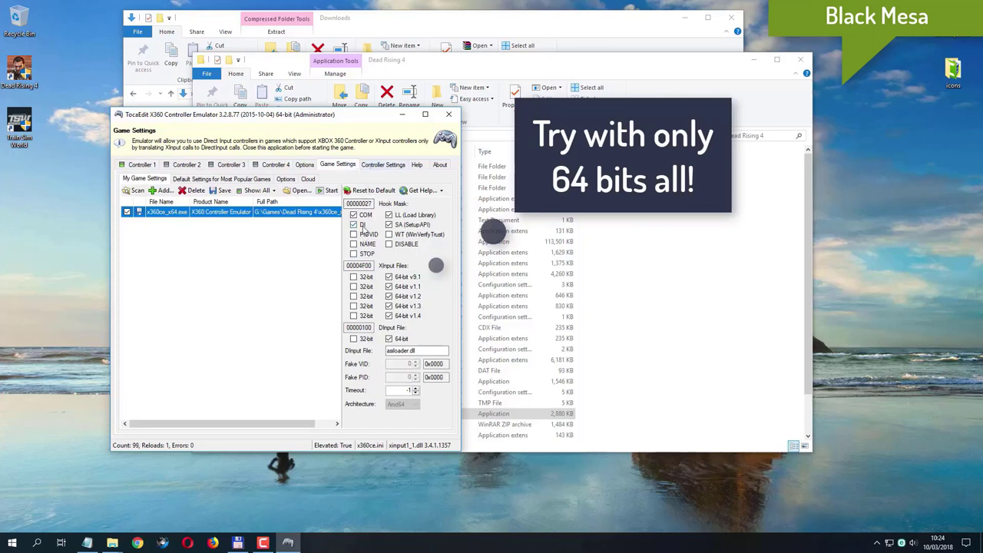
left_click(364, 224)
left_click(367, 215)
left_click(408, 216)
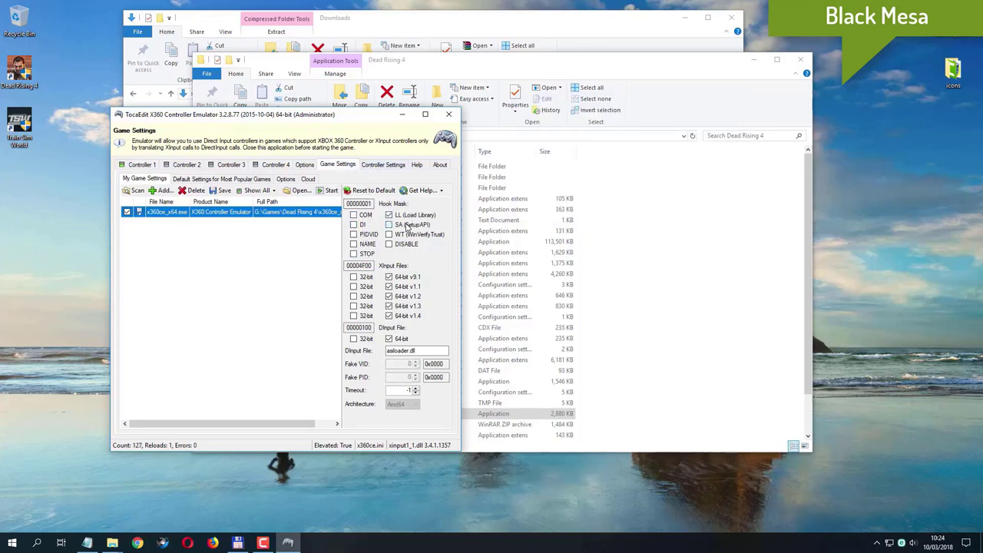
left_click(408, 224)
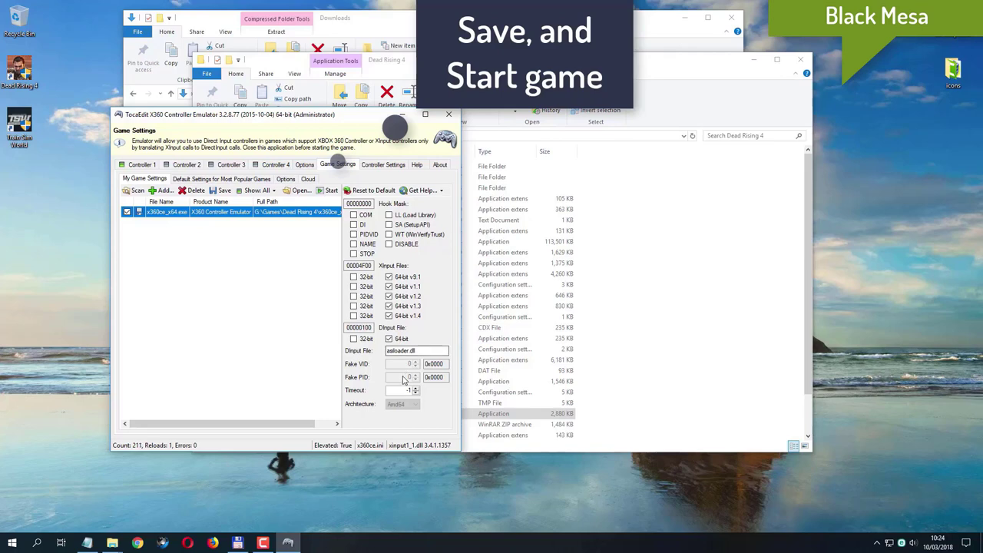
left_click(220, 192)
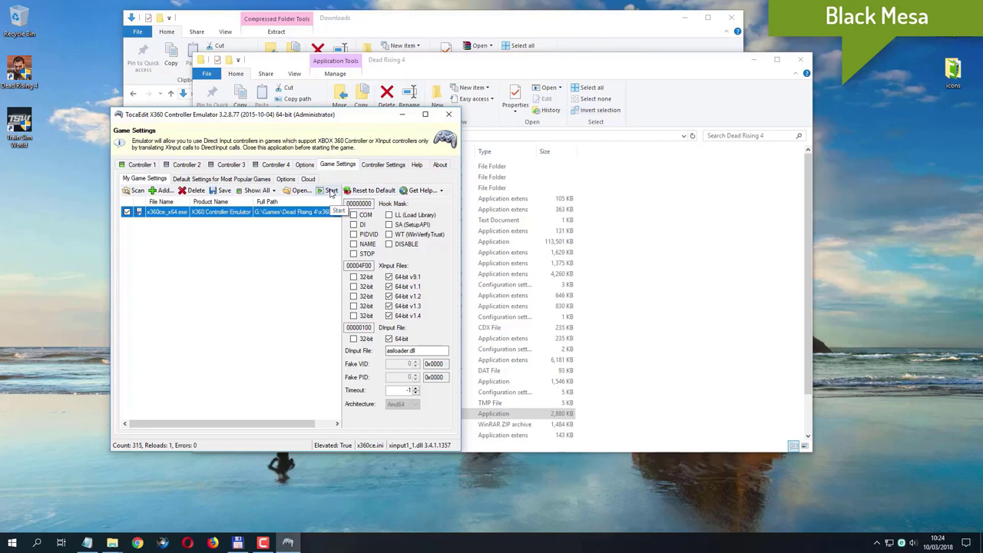
- Close the emulator and reopen x360ce_x64 with administrator rights
left_click_drag(342, 115, 486, 103)
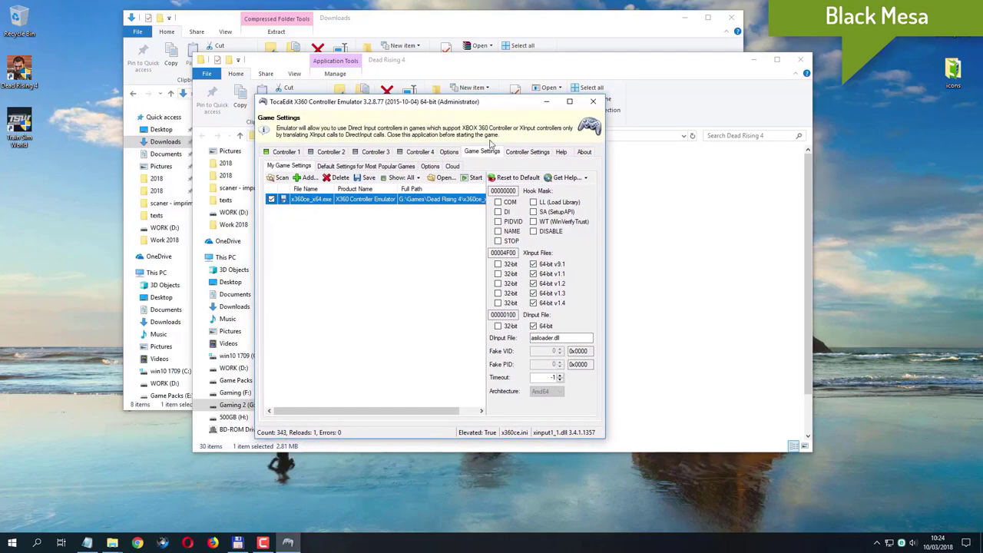
left_click(593, 101)
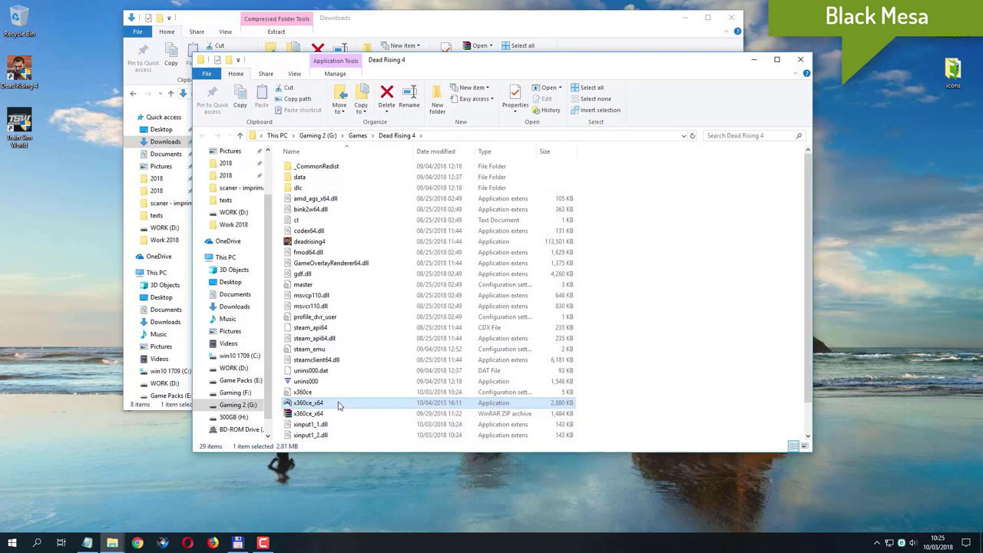
right_click(339, 405)
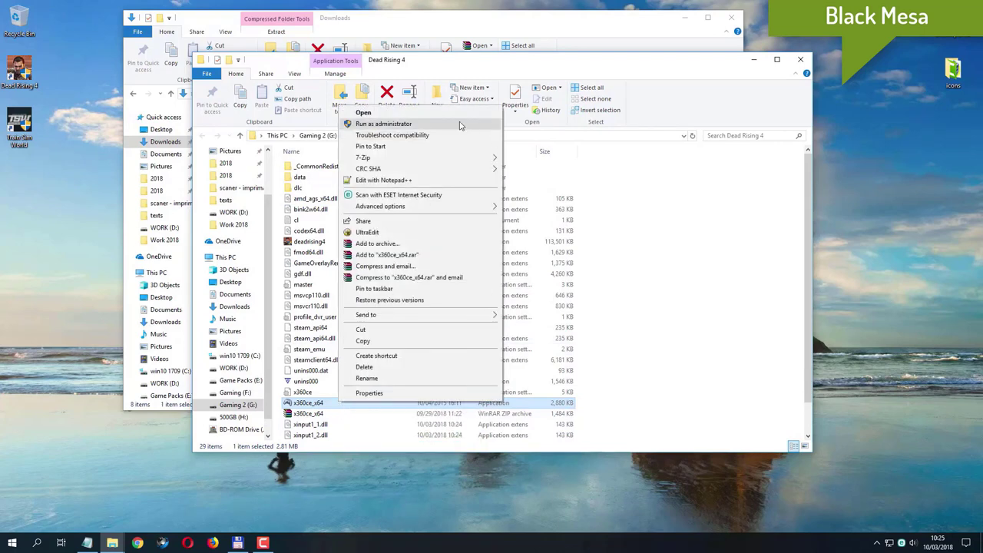
left_click(460, 125)
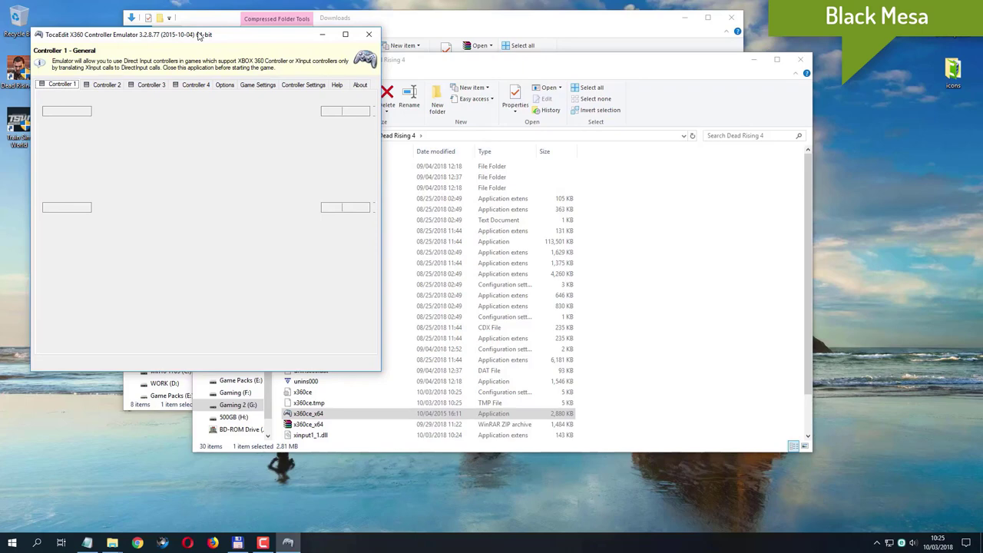
left_click_drag(198, 36, 399, 84)
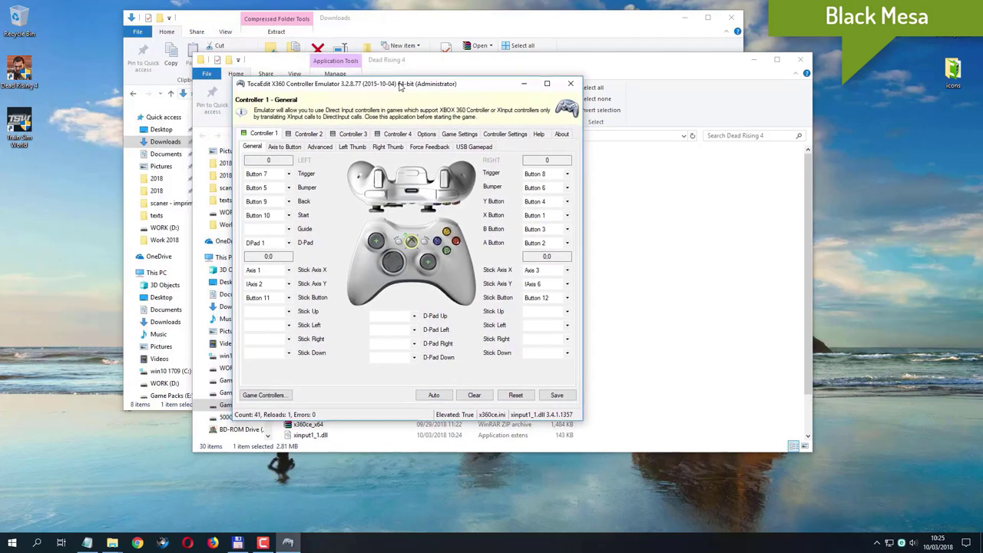
- Load the first XBOX 360 Controller for Windows preset, SID A8A93BFD, from the most popular controller settings into the USB Gamepad
left_click(498, 135)
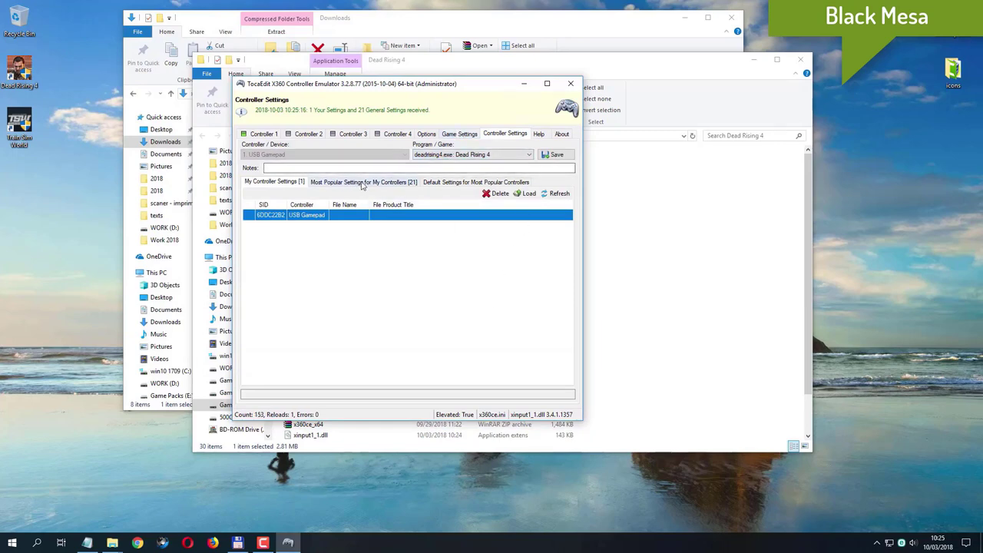
left_click(530, 155)
left_click(532, 156)
left_click(340, 185)
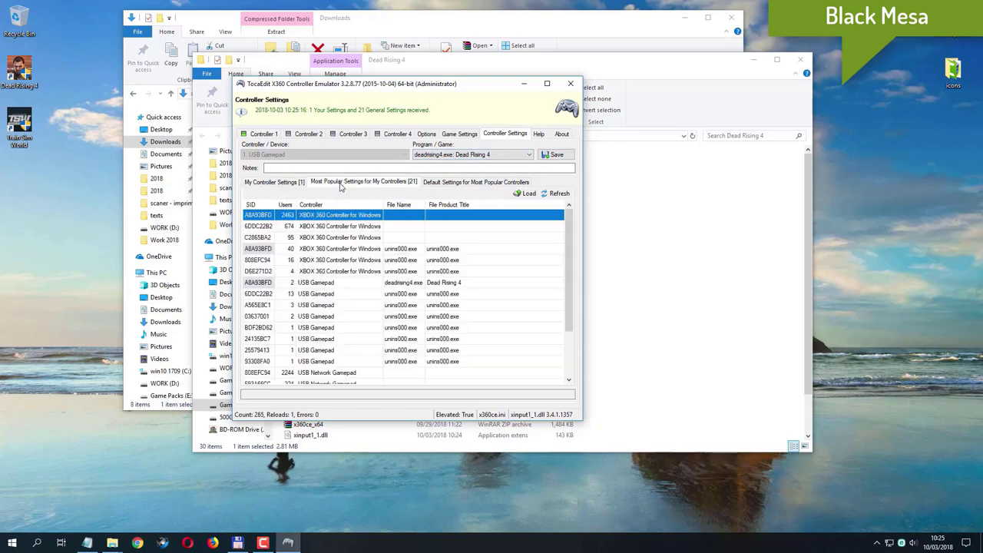
left_click(459, 185)
left_click(357, 185)
left_click(527, 194)
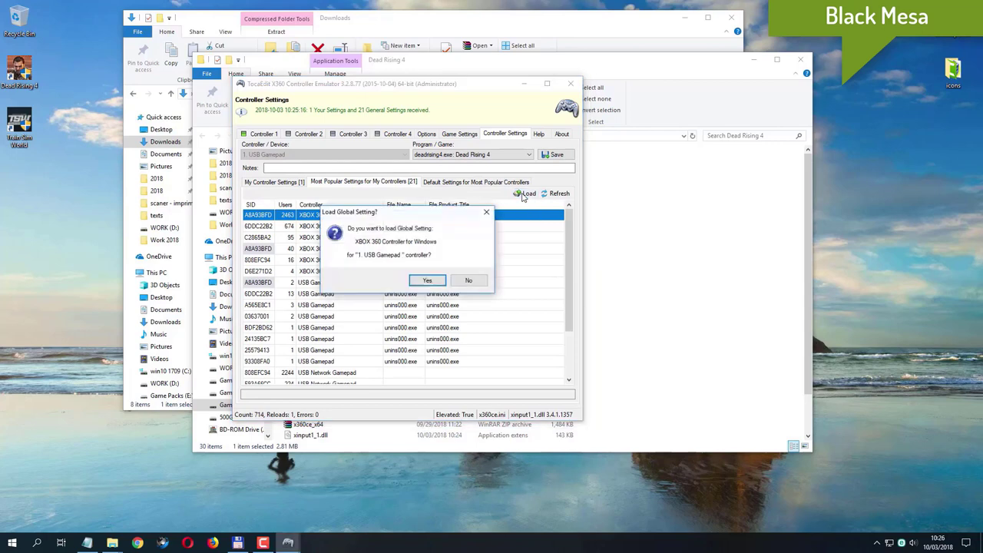
left_click(428, 281)
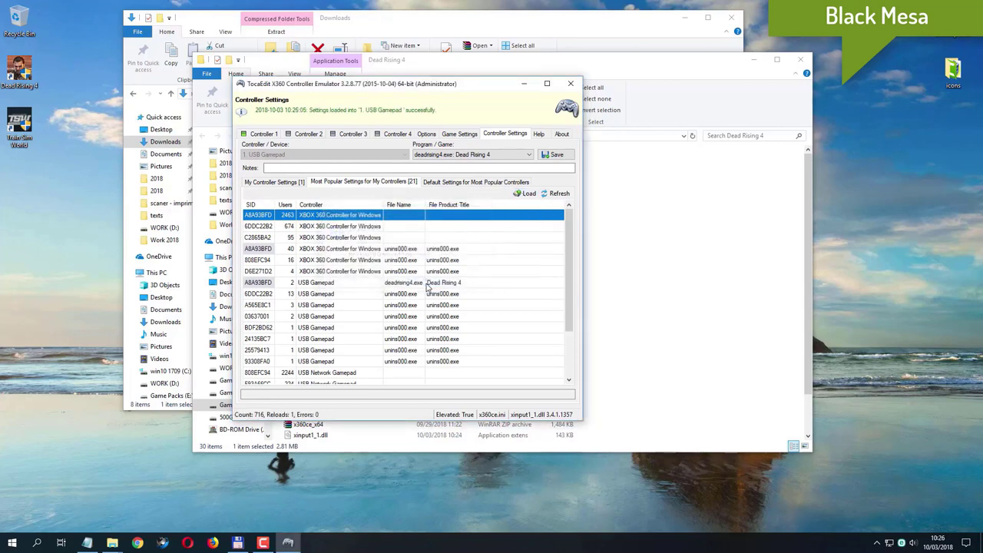
- Save the USB Gamepad controller settings for deadrising4.exe and restart x360ce_x64 with administrator rights
left_click(560, 157)
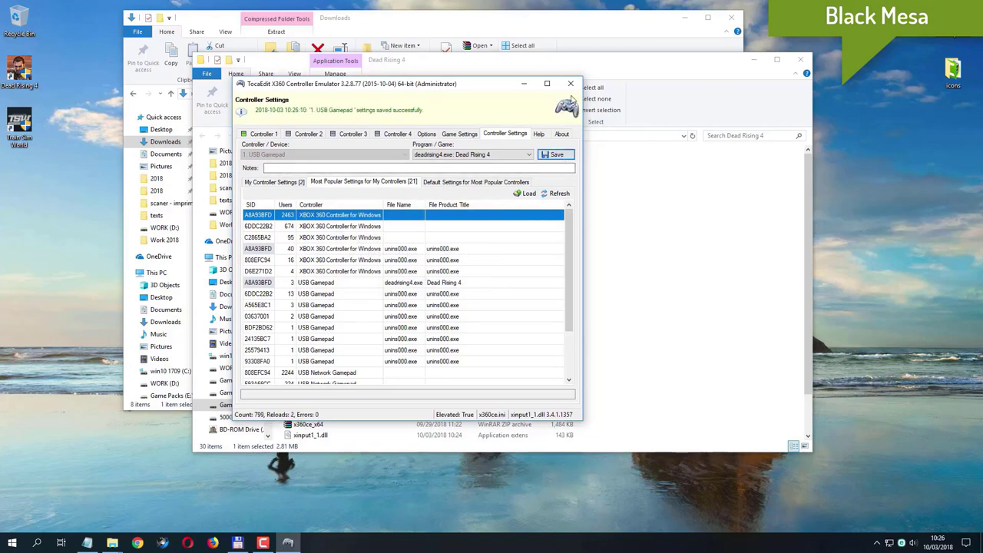
left_click(451, 134)
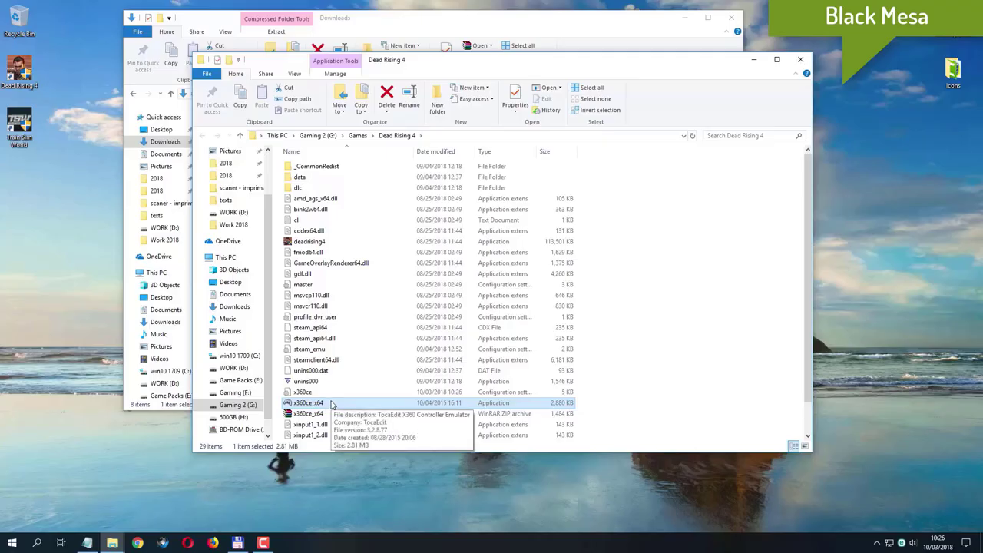
right_click(332, 403)
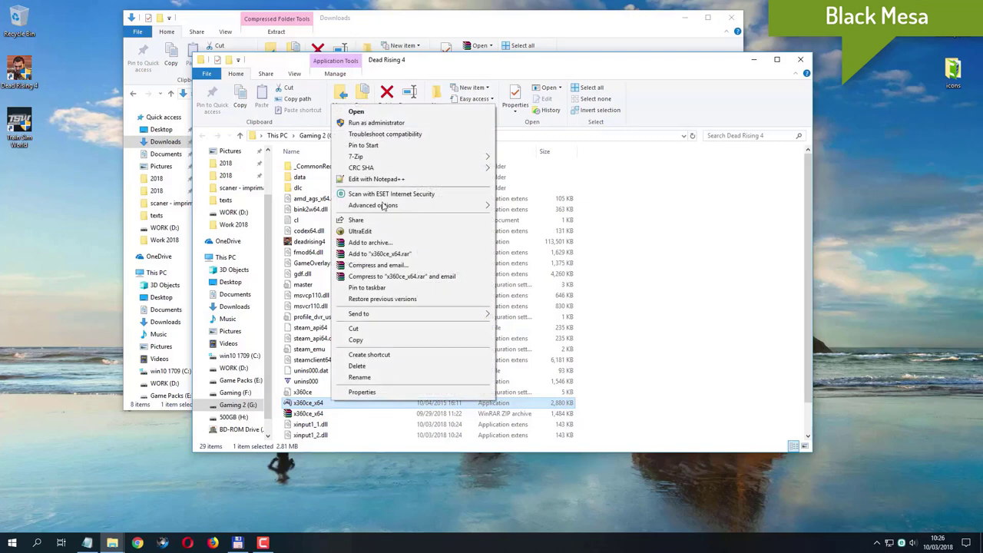
left_click(376, 123)
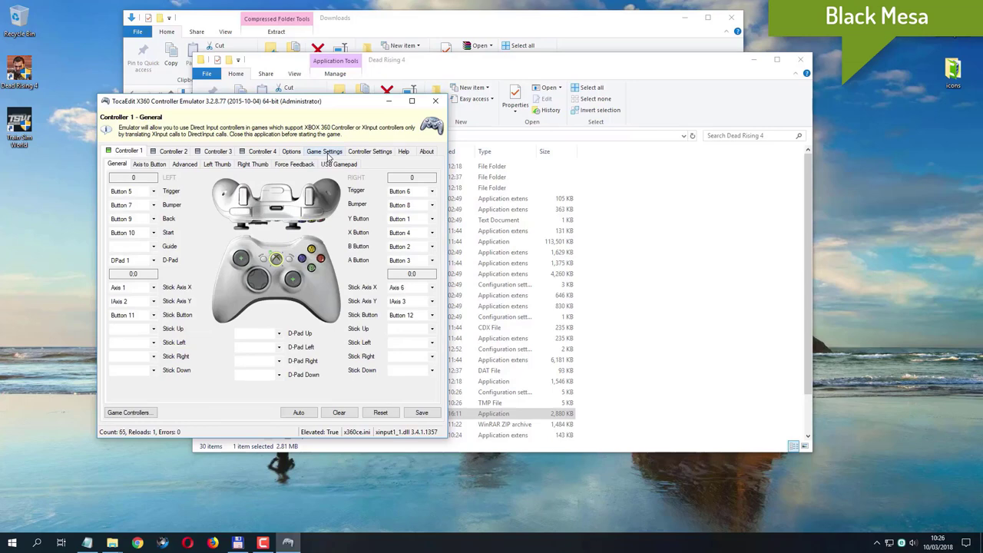
- Switch all XInput files and the DInput file of x360ce_x64.exe from 64-bit to 32-bit in the game settings
left_click(328, 154)
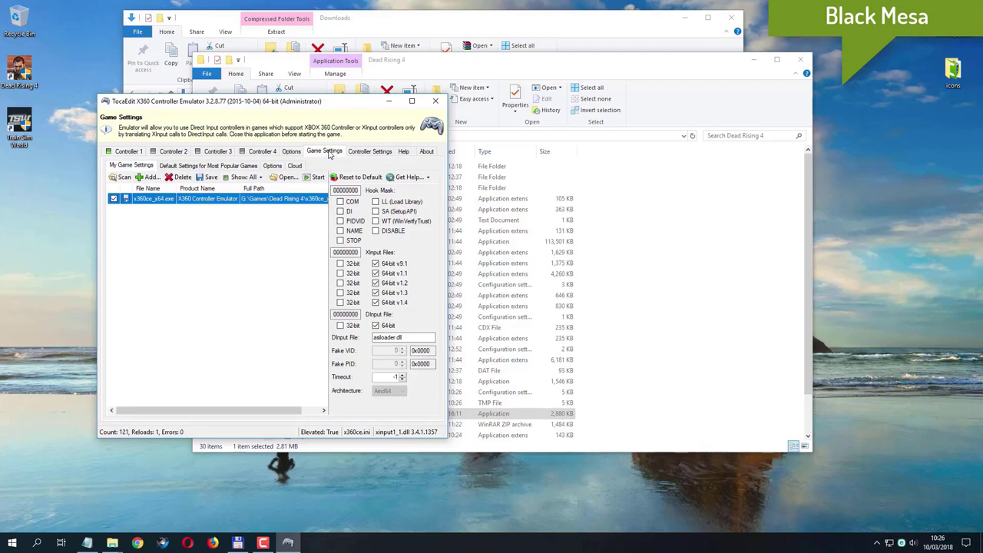
left_click(375, 263)
left_click(341, 263)
left_click(340, 274)
left_click(340, 283)
left_click(341, 292)
left_click(341, 302)
left_click(341, 326)
- Enable the COM, DI, PIDVID, NAME, LL, SA and WT hook masks for x360ce_x64.exe, then save the game settings and close the emulator
left_click(354, 201)
left_click(352, 212)
left_click(354, 221)
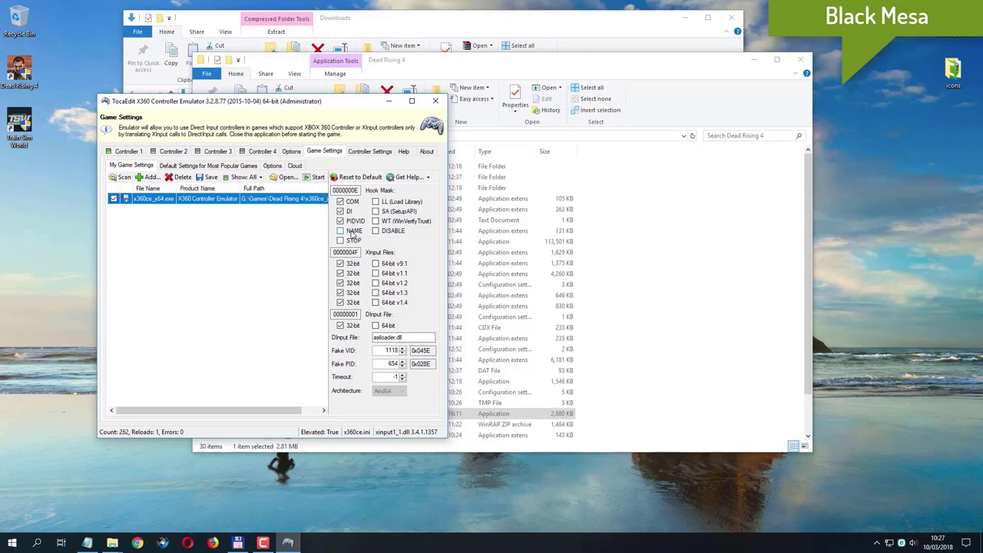
left_click(352, 232)
left_click(397, 202)
left_click(420, 222)
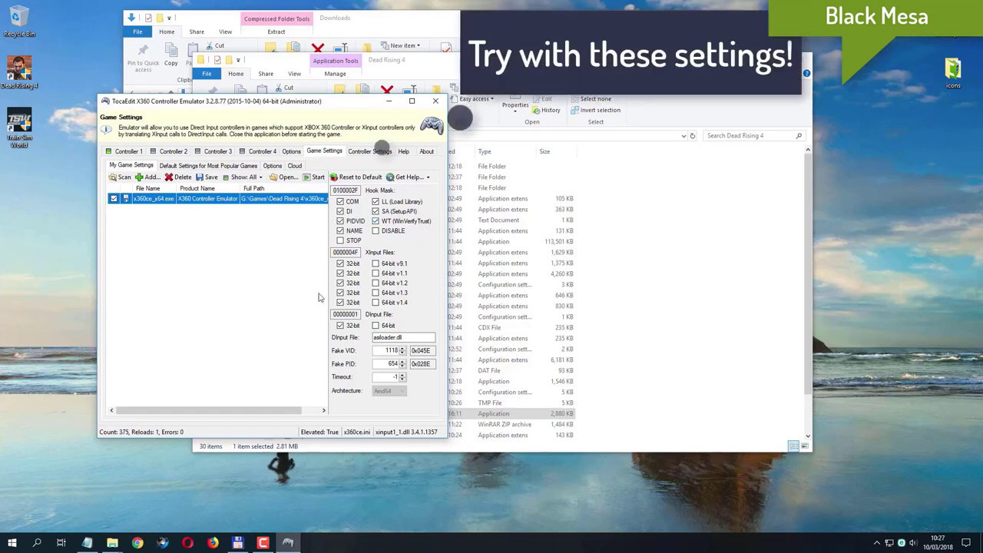
left_click(207, 179)
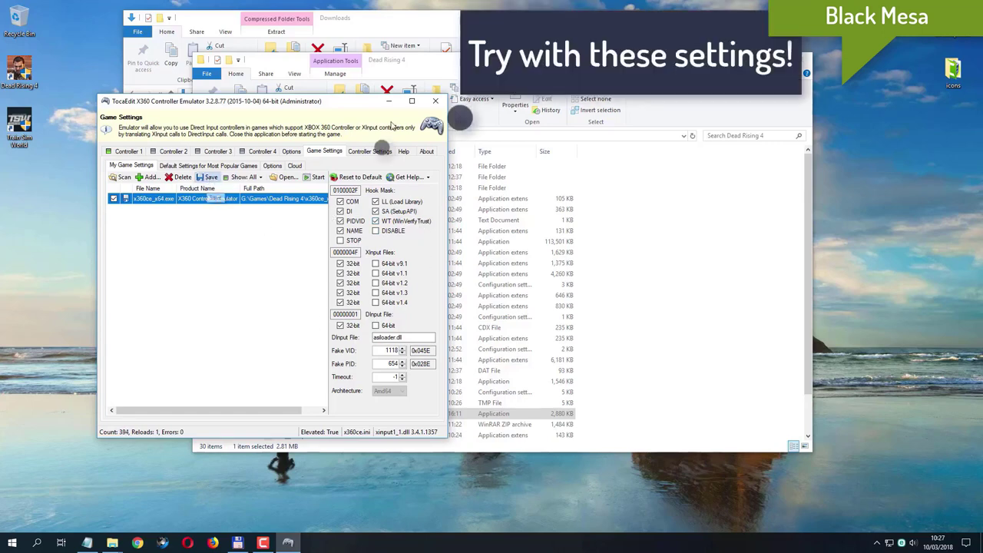
left_click(436, 105)
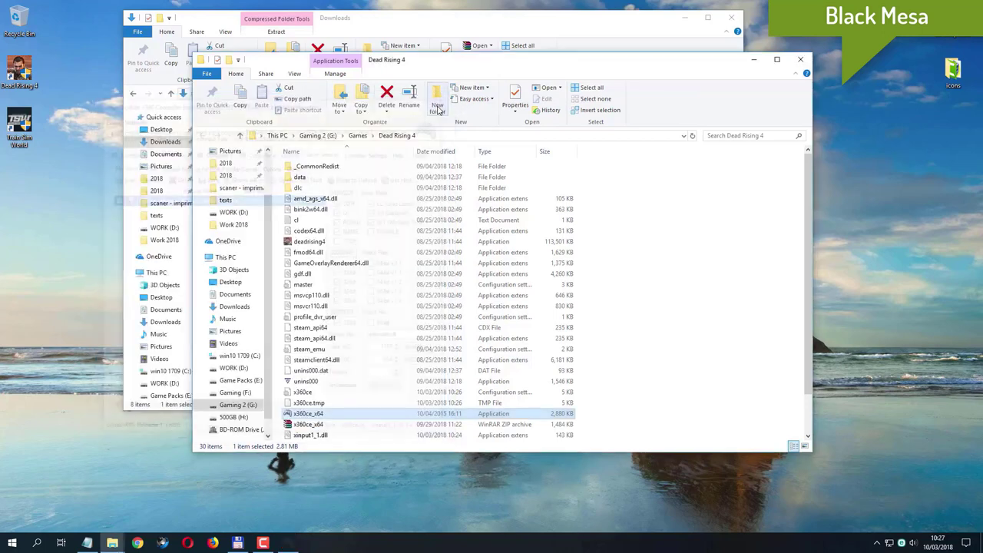